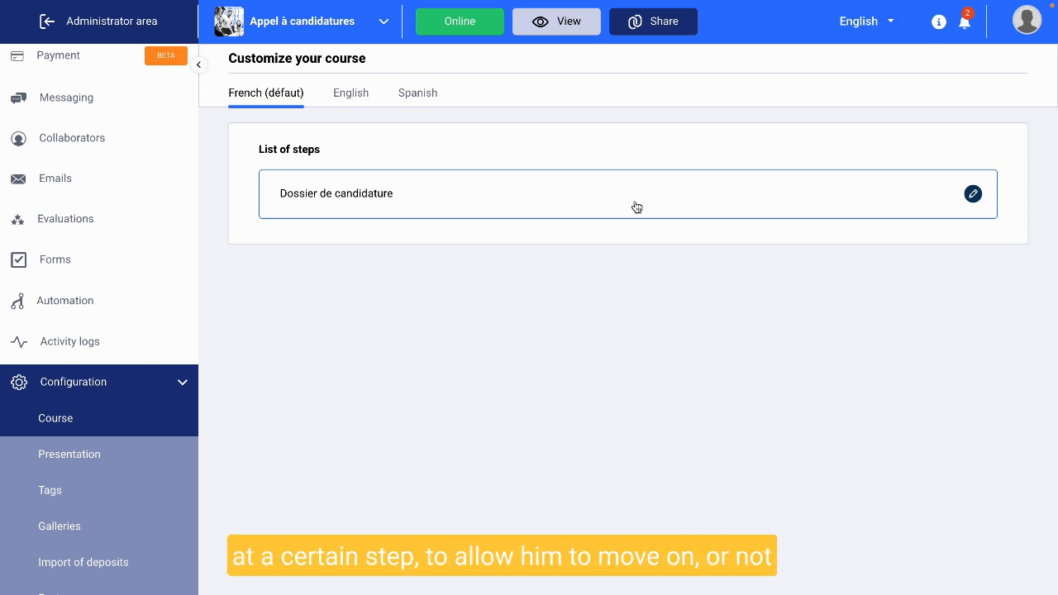
# Step: Open the course configuration of "Dossier de candidature" and expand the settings of its "Validation du dossier" step
pyautogui.click(637, 207)
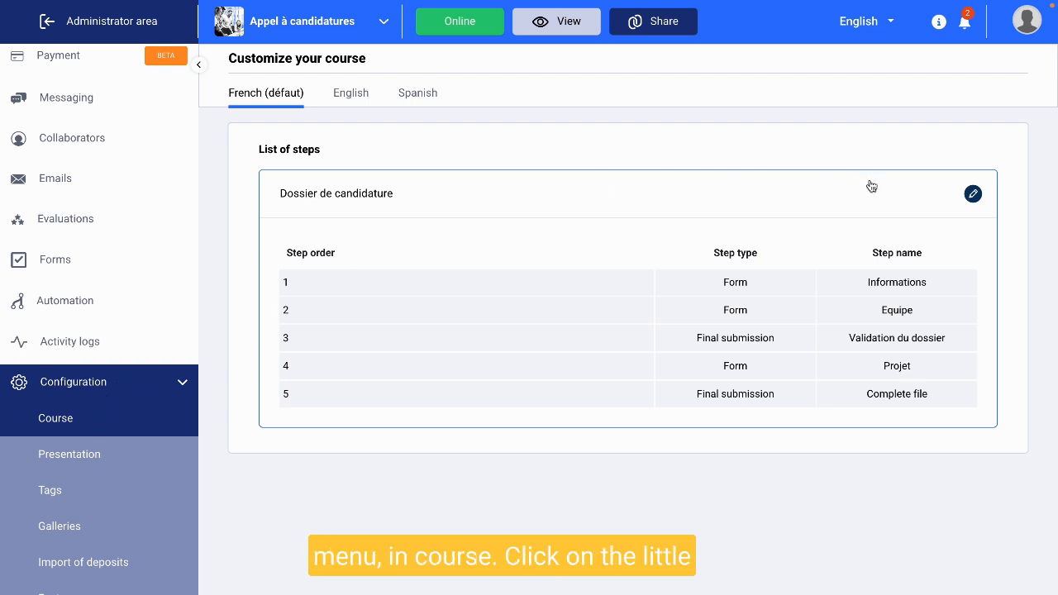
pyautogui.click(972, 196)
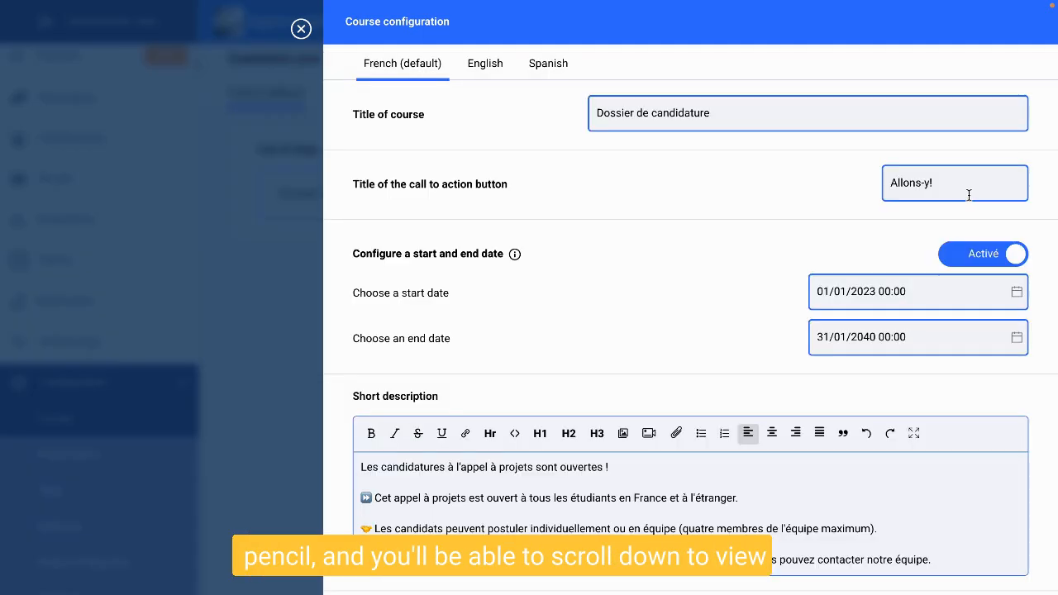
pyautogui.scroll(-1, 534, 347)
pyautogui.scroll(-5, 535, 347)
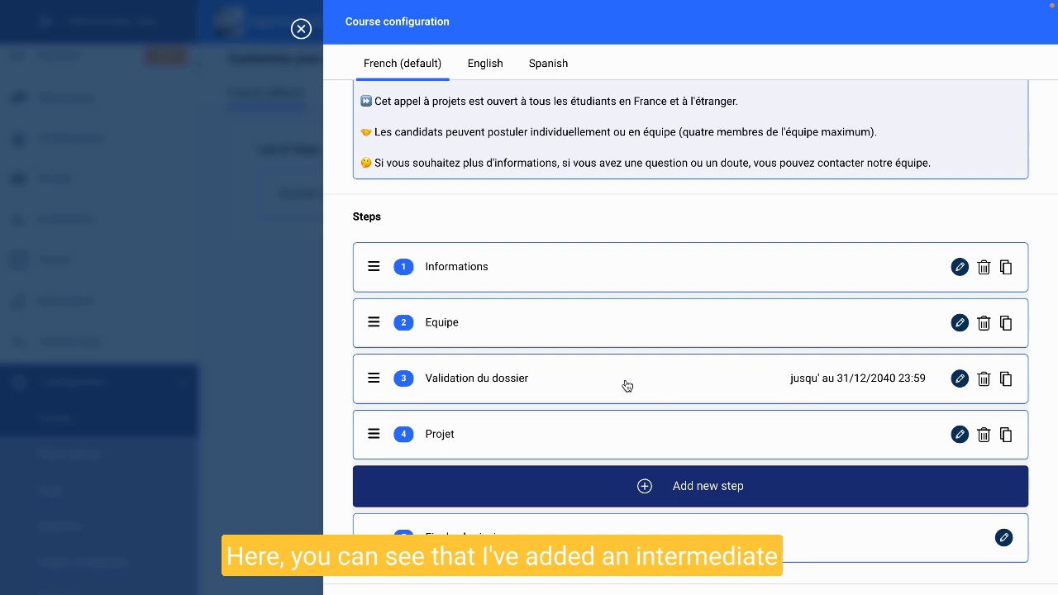
pyautogui.click(673, 377)
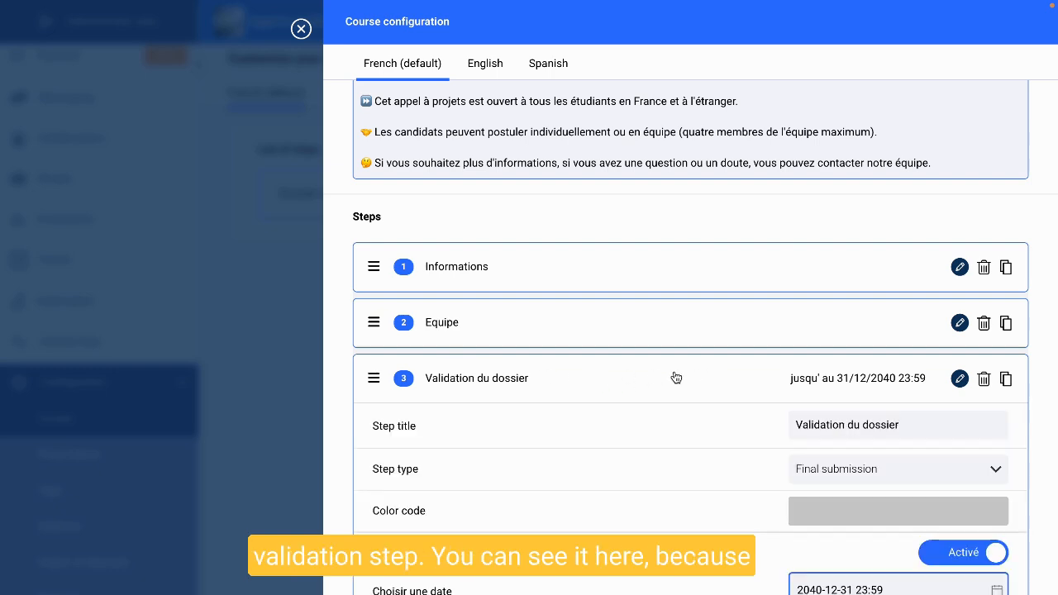
# Step: Look at the step type options of "Validation du dossier" and leave Final submission selected
pyautogui.scroll(-1, 676, 378)
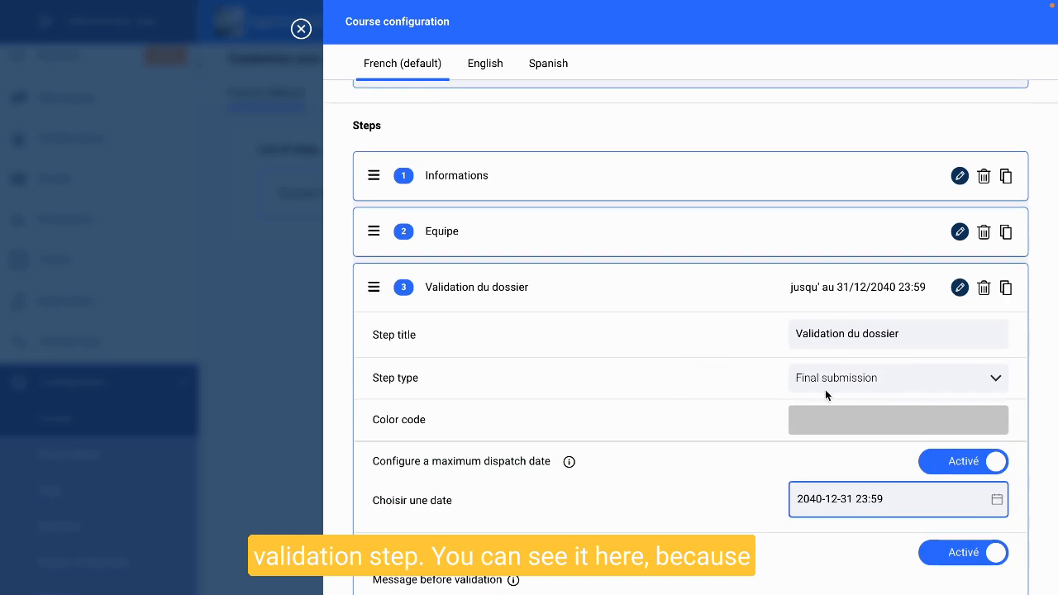
pyautogui.click(829, 378)
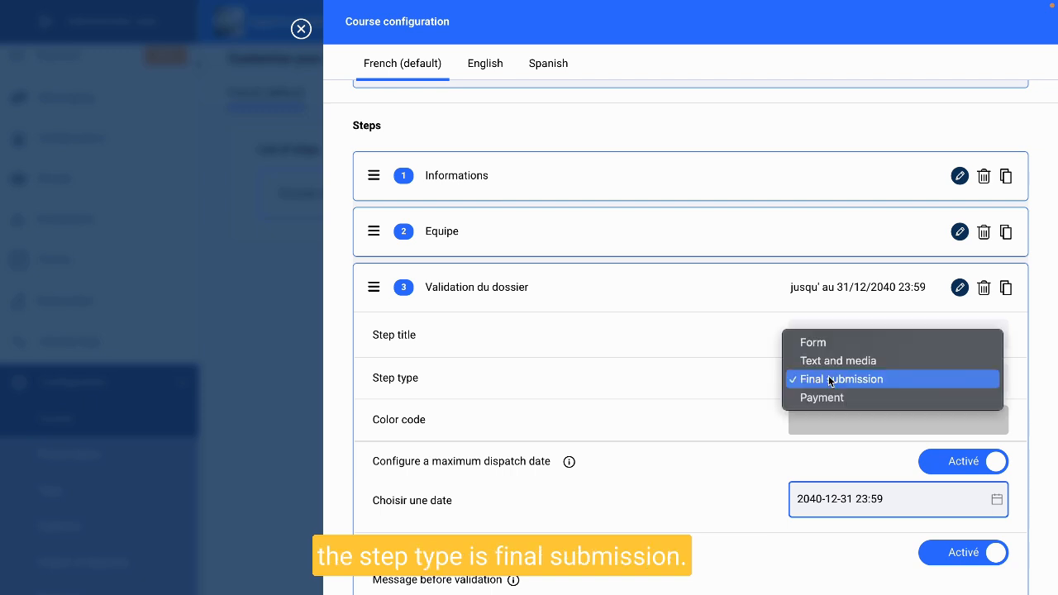
pyautogui.click(701, 376)
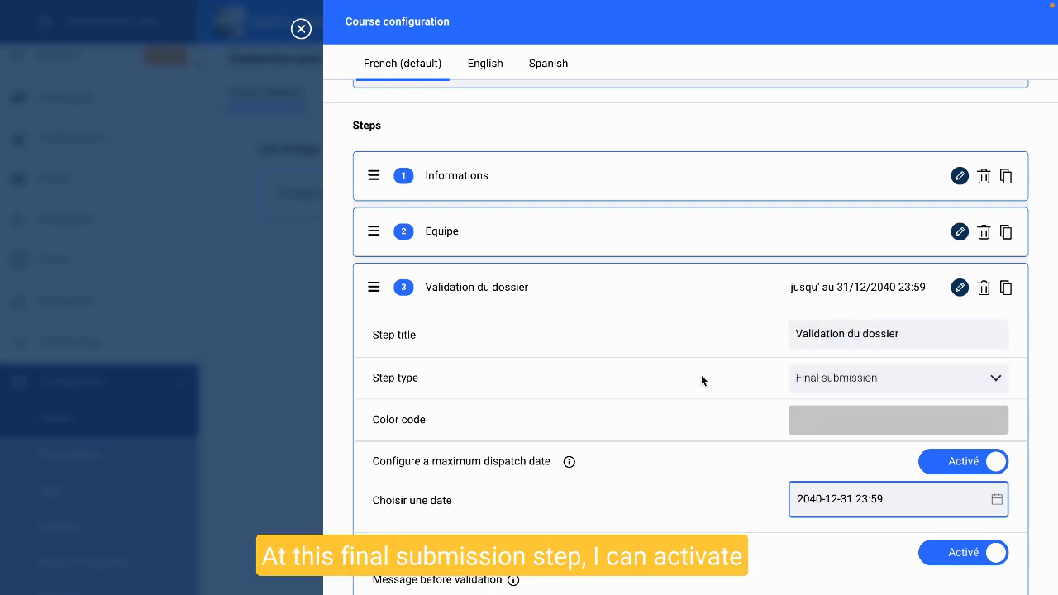
# Step: Review the maximum dispatch date, the manual transition setting and the validation and rejection messages of the "Validation du dossier" step
pyautogui.scroll(-1, 701, 380)
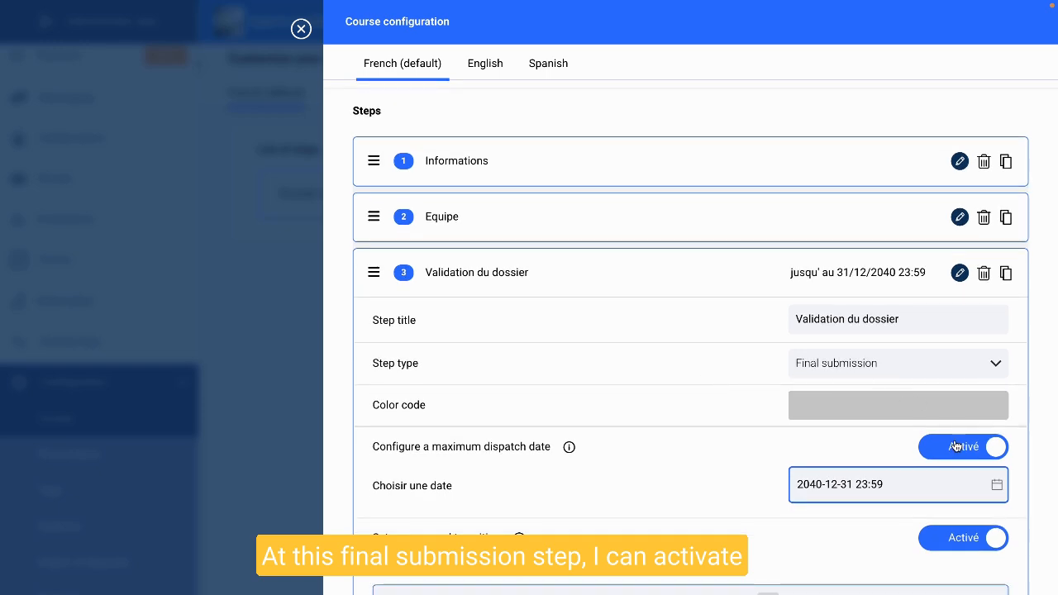
pyautogui.scroll(-2, 957, 448)
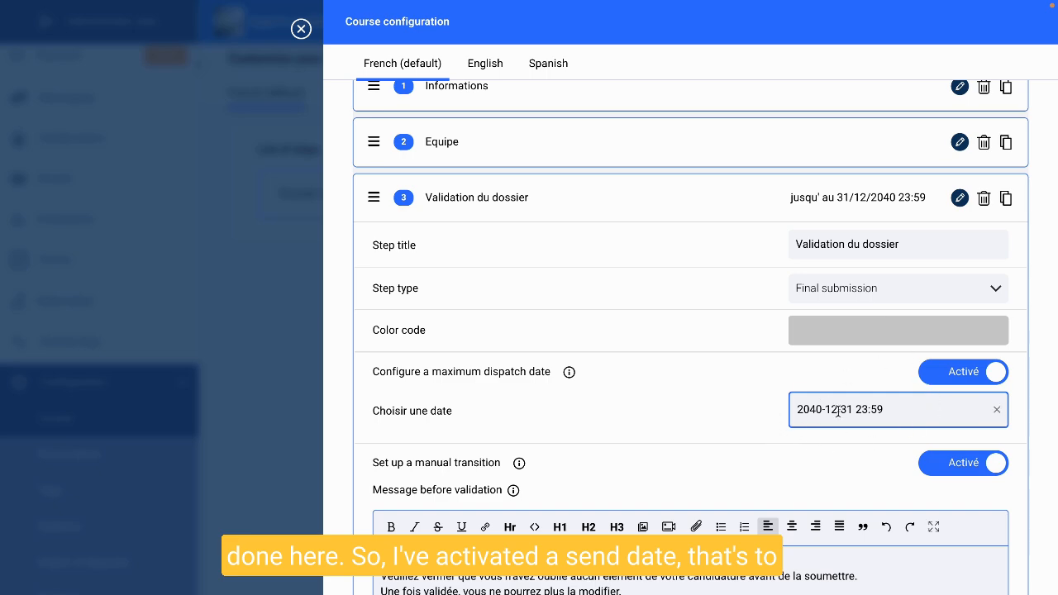
pyautogui.scroll(2, 836, 411)
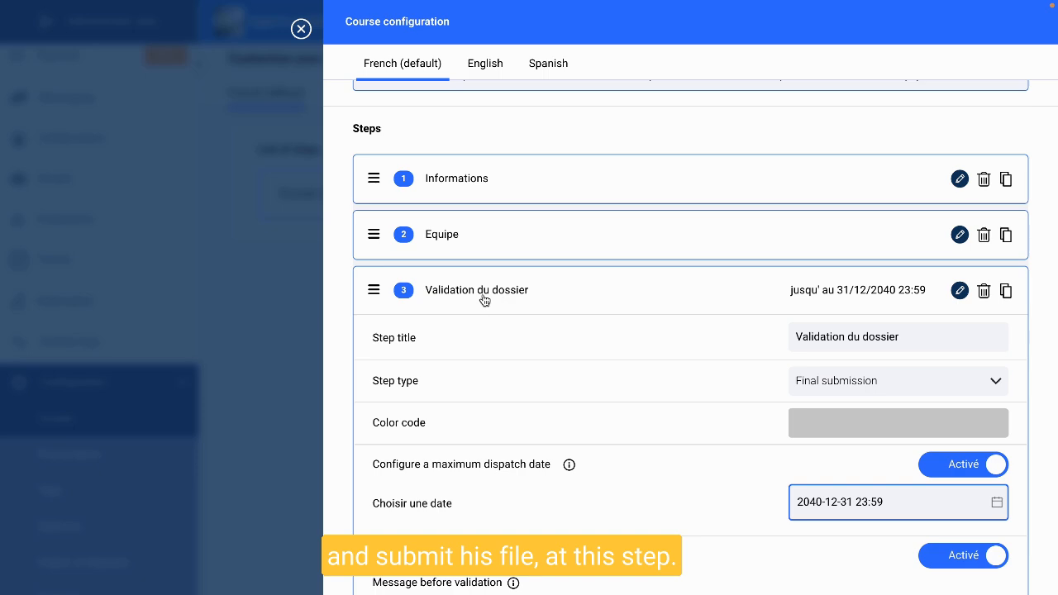
pyautogui.scroll(-2, 715, 466)
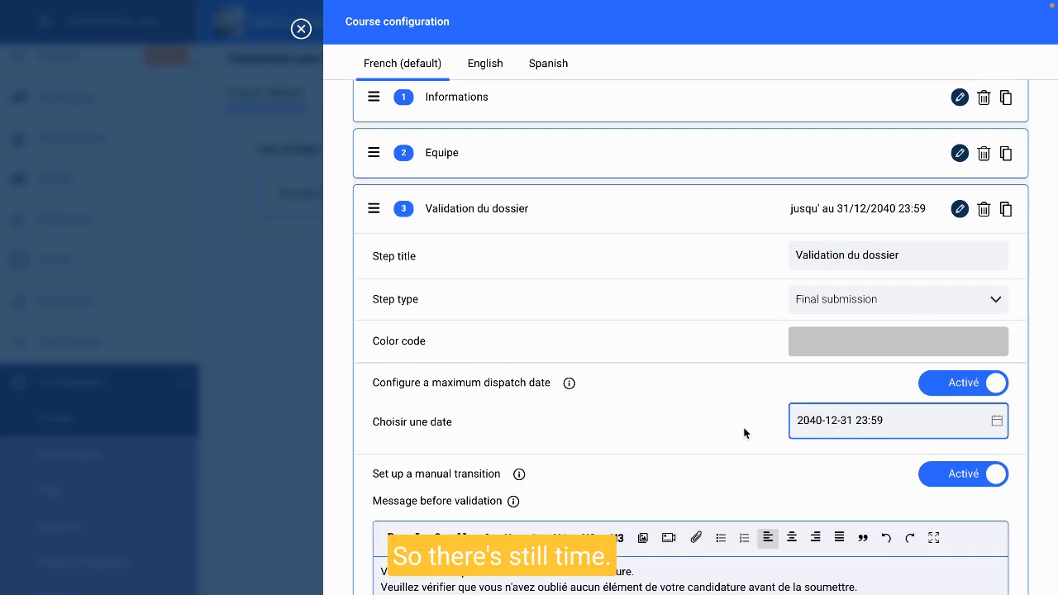
pyautogui.scroll(-1, 789, 450)
pyautogui.scroll(-2, 790, 450)
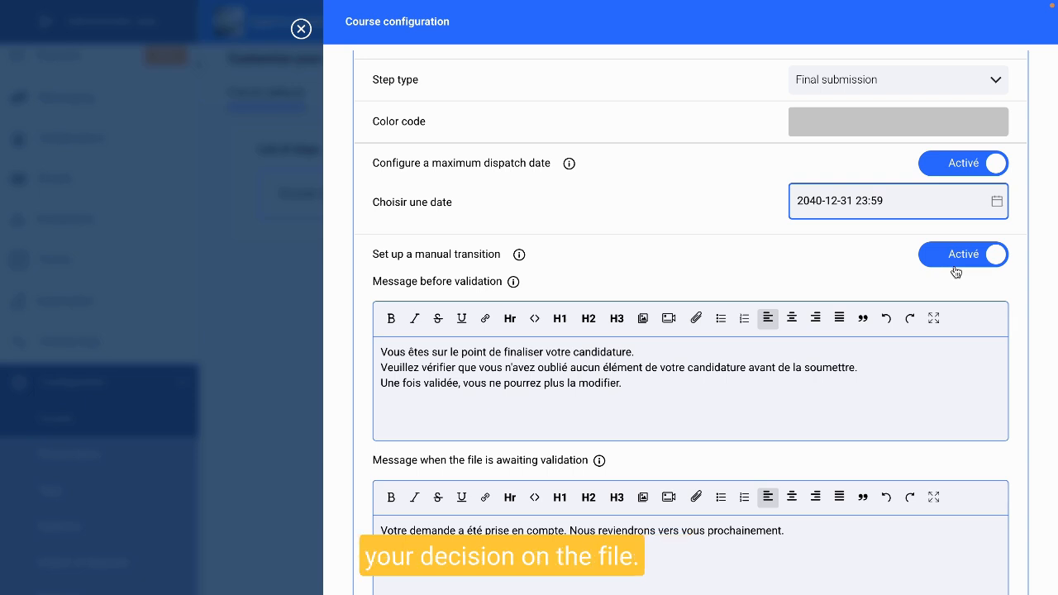
pyautogui.scroll(-1, 513, 366)
pyautogui.scroll(-1, 514, 365)
pyautogui.scroll(-5, 480, 366)
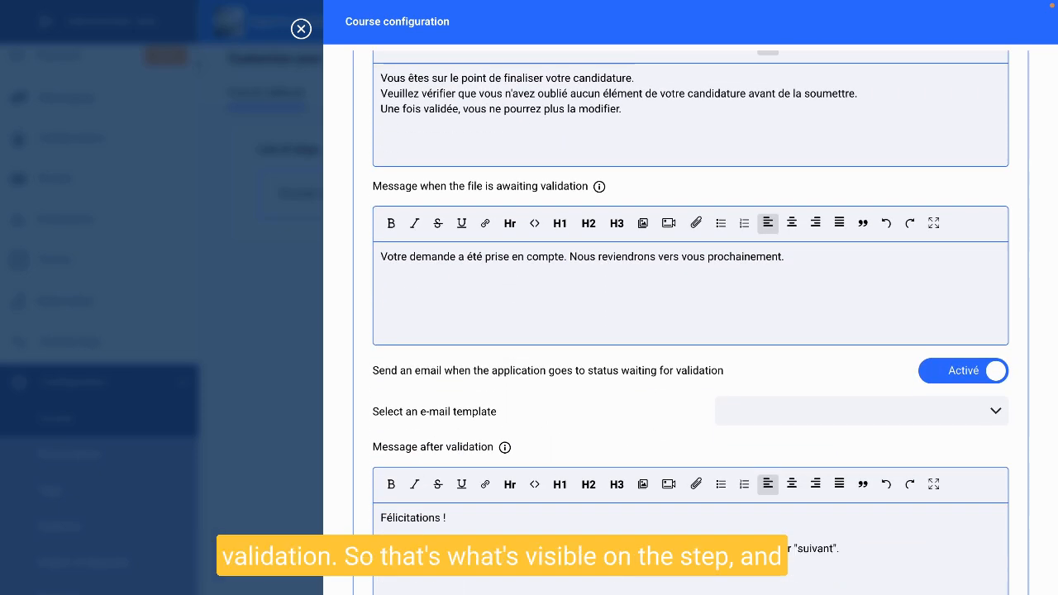
pyautogui.scroll(4, 960, 167)
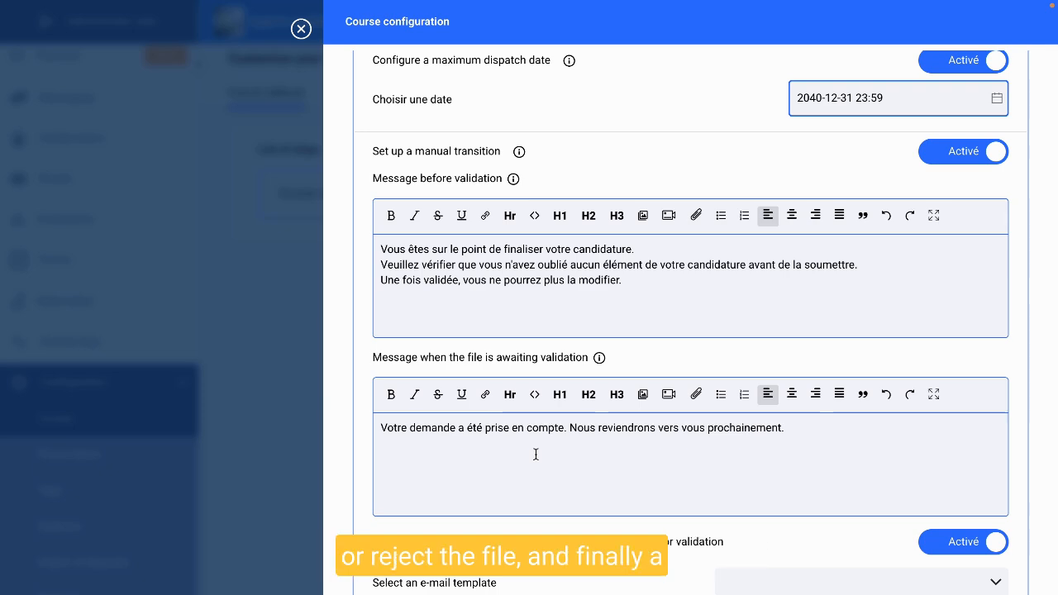
pyautogui.scroll(-5, 535, 454)
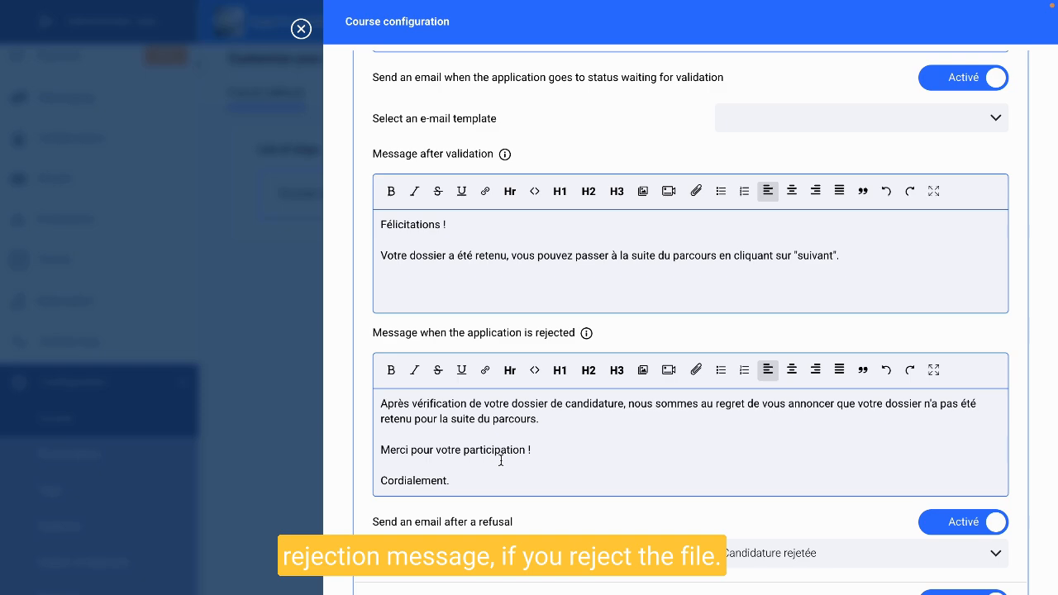
# Step: Choose the "Candidature en attente" template for the email sent when the application goes to waiting for validation
pyautogui.scroll(4, 500, 460)
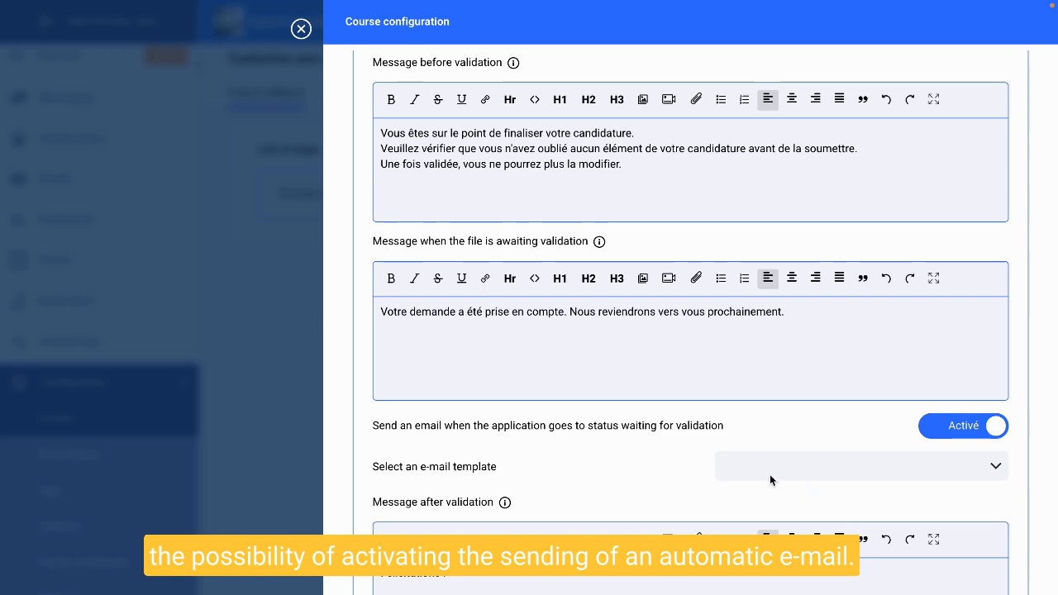
pyautogui.scroll(1, 717, 419)
pyautogui.scroll(1, 717, 419)
pyautogui.scroll(-2, 718, 419)
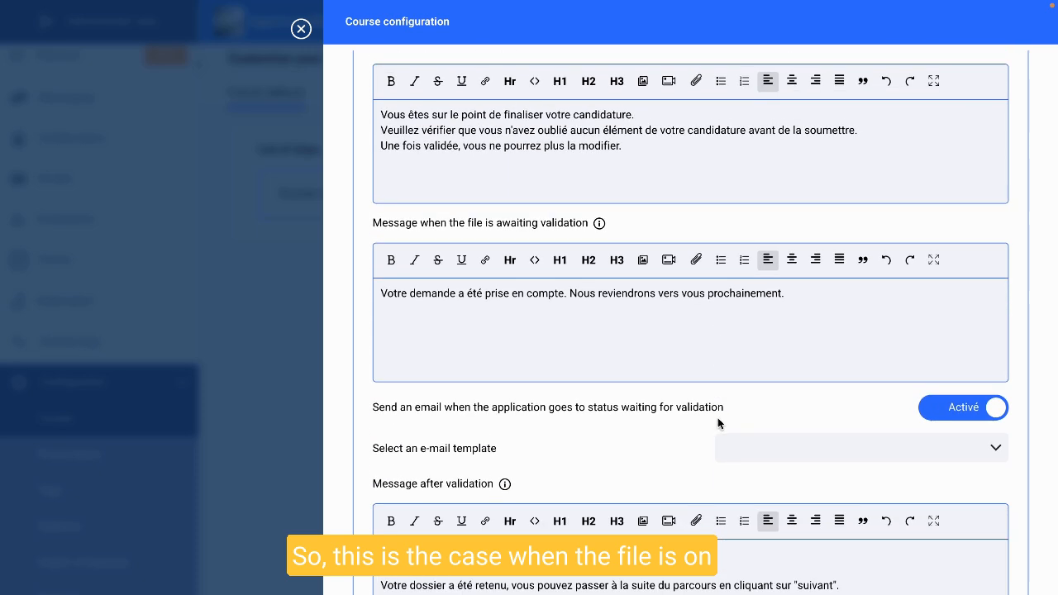
pyautogui.click(788, 447)
pyautogui.click(786, 469)
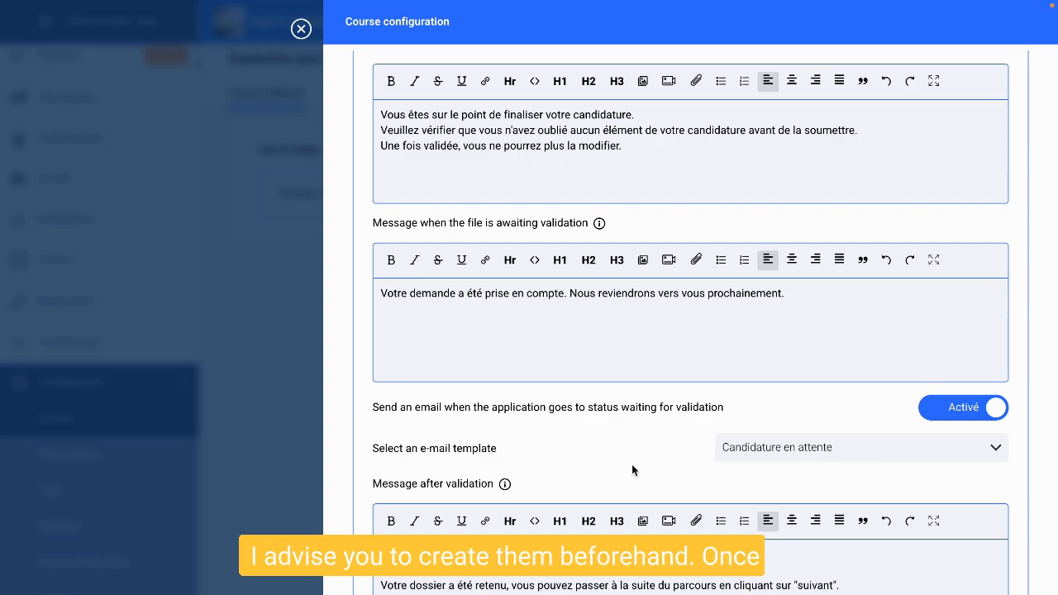
# Step: Review the after-validation and rejection messages together with the email settings for refusal and step validation
pyautogui.scroll(-3, 632, 465)
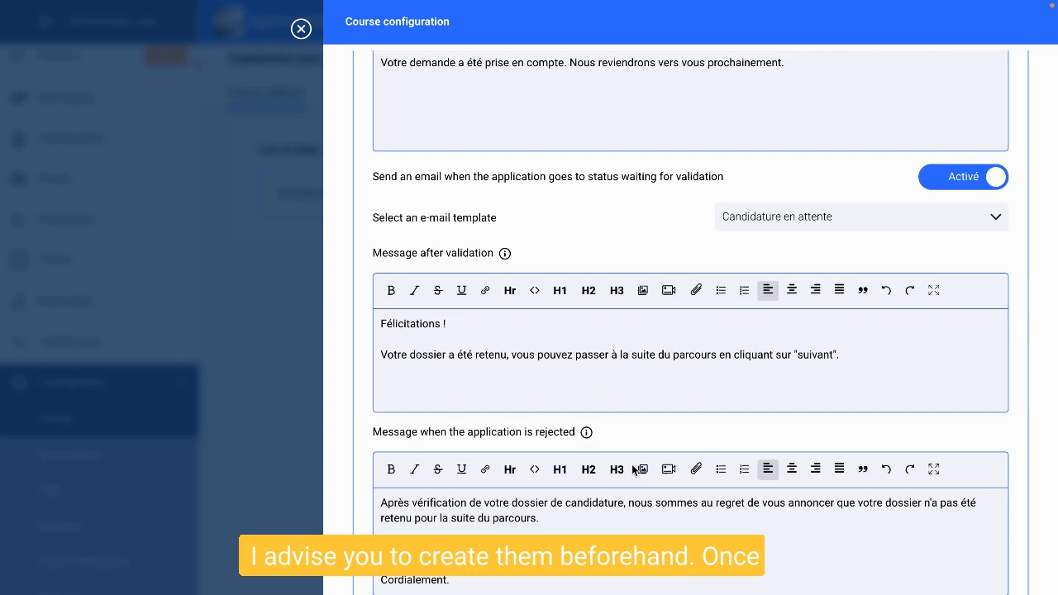
pyautogui.scroll(-2, 631, 464)
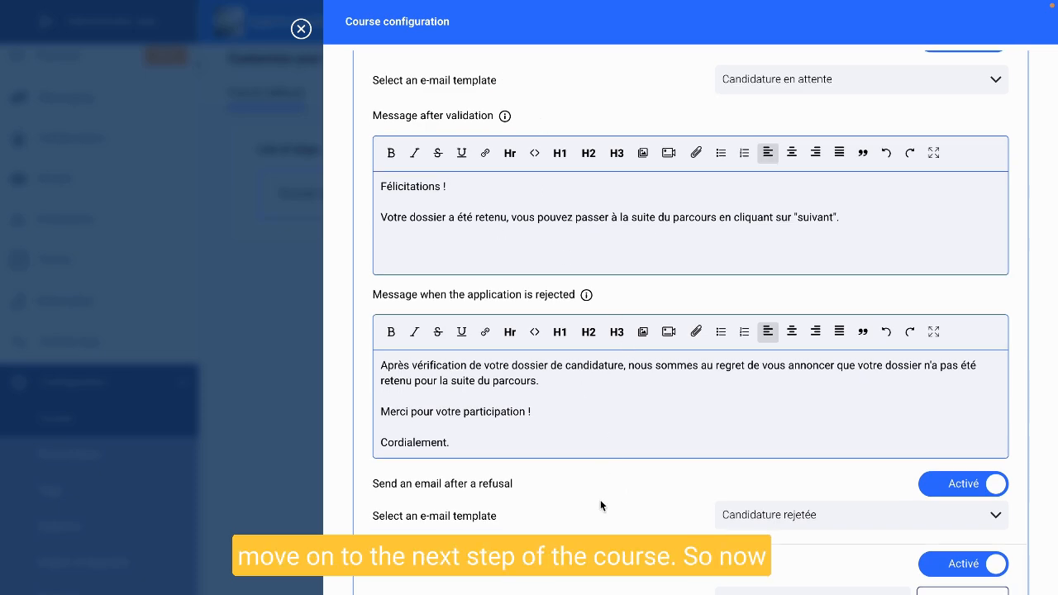
pyautogui.scroll(-2, 601, 506)
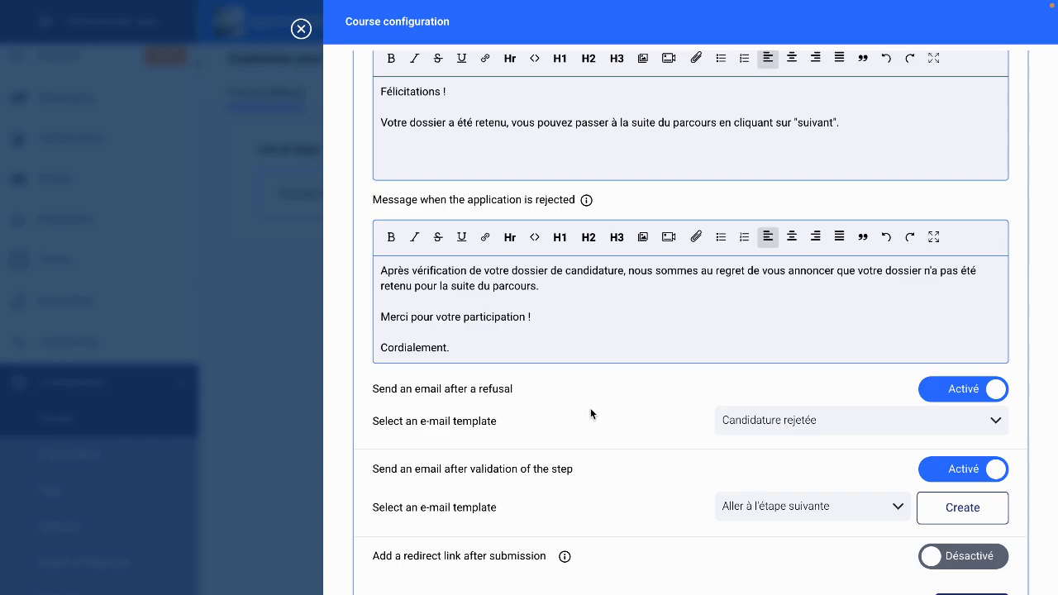
pyautogui.scroll(3, 588, 410)
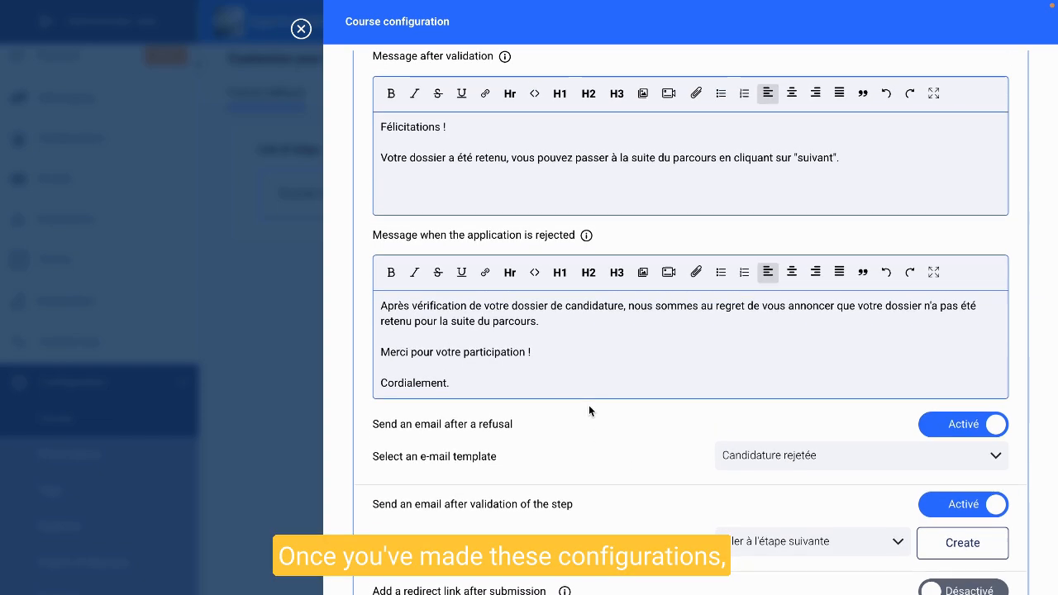
pyautogui.scroll(5, 588, 405)
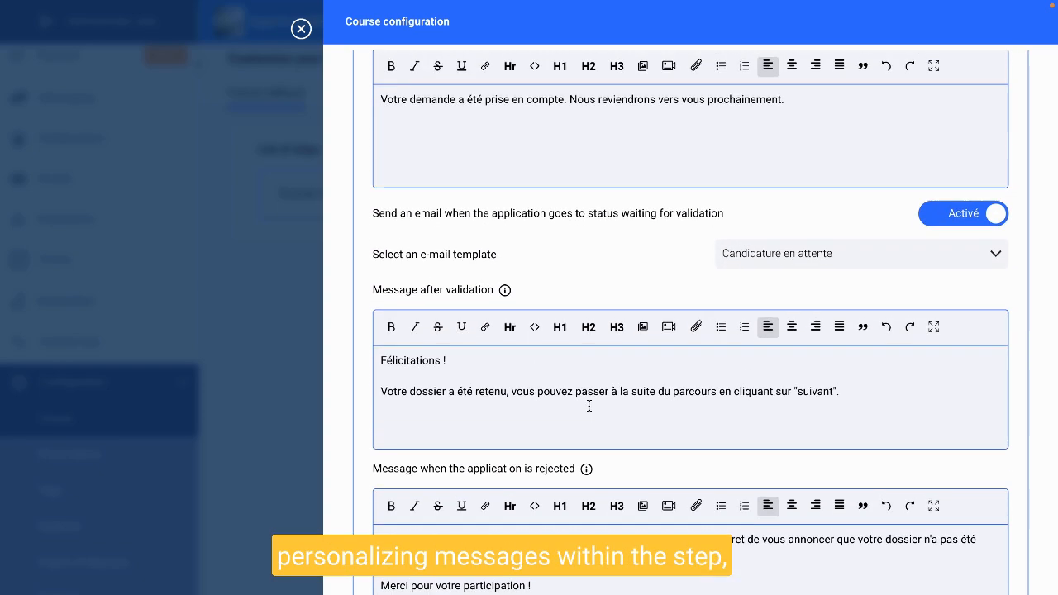
pyautogui.scroll(3, 589, 405)
# Step: Save the settings of the "Validation du dossier" step
pyautogui.scroll(-4, 588, 405)
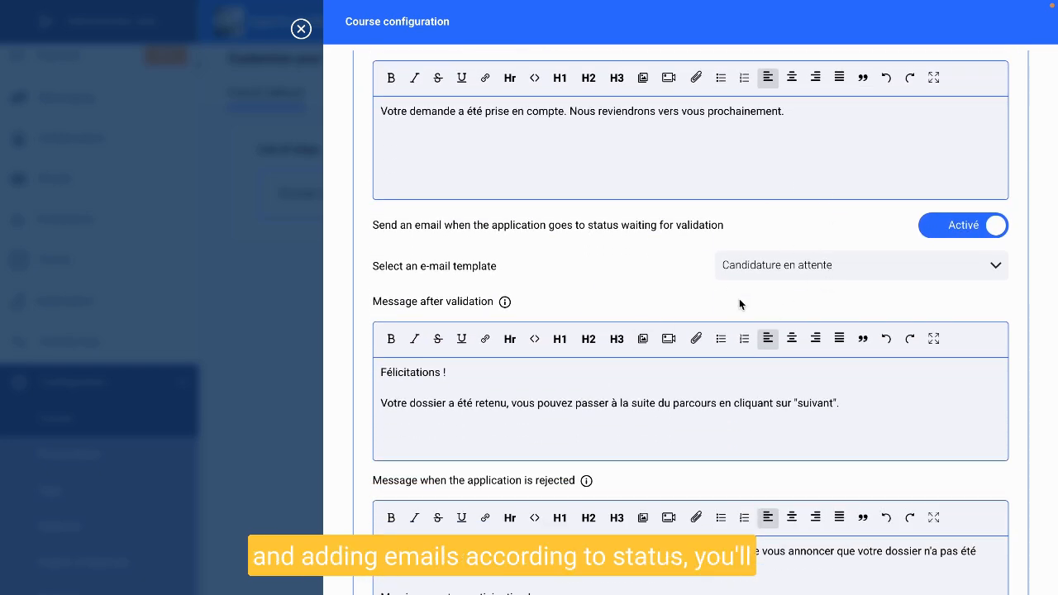
pyautogui.scroll(-5, 697, 275)
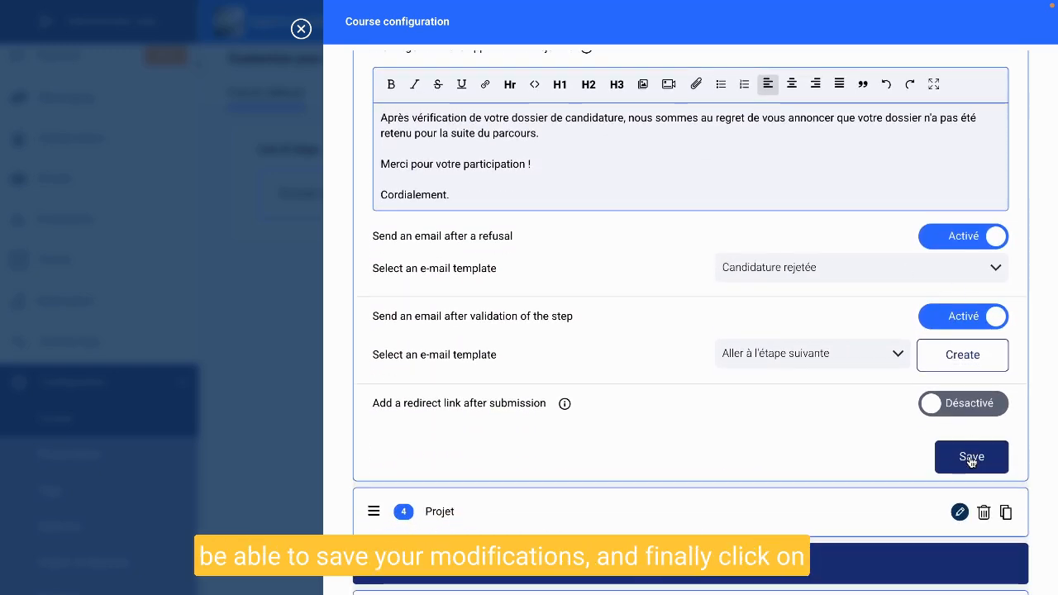
pyautogui.click(971, 459)
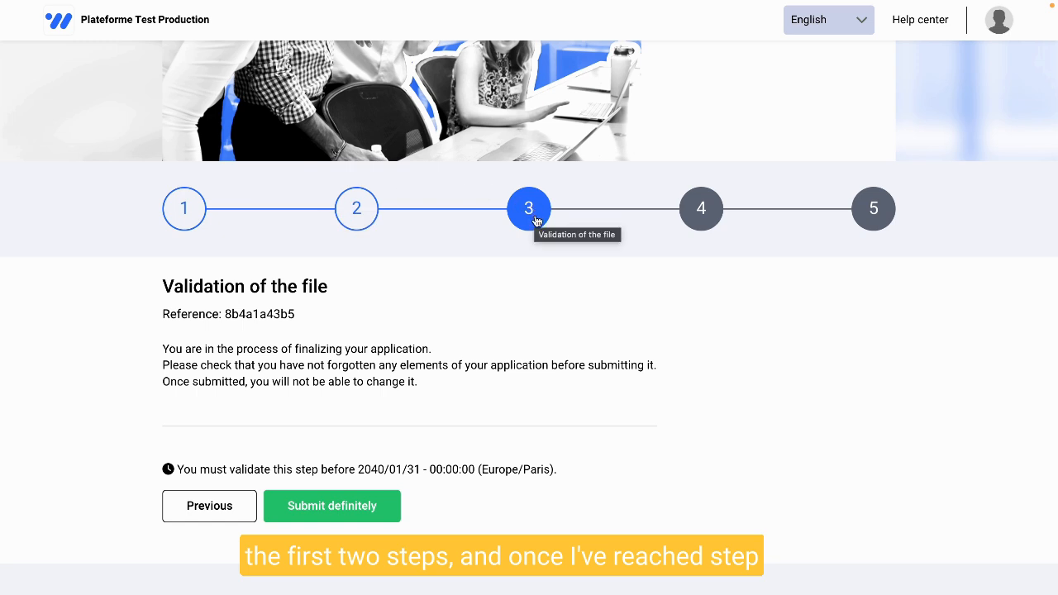
# Step: On the applicant side, read the pre-validation message of step 3, then submit the file definitively and confirm the submission
pyautogui.moveTo(419, 382); pyautogui.dragTo(146, 342)
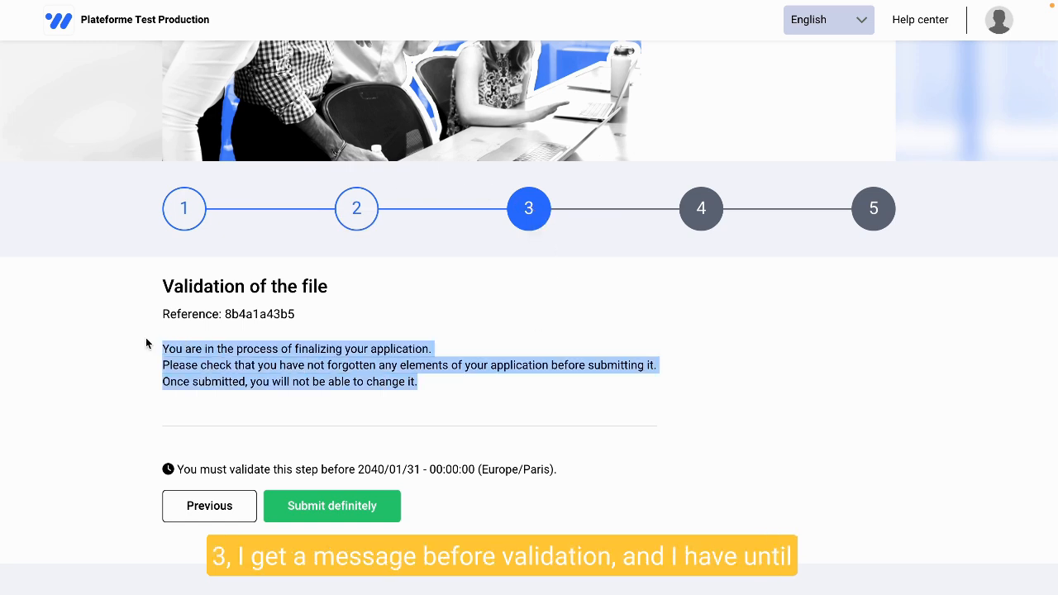
pyautogui.click(415, 407)
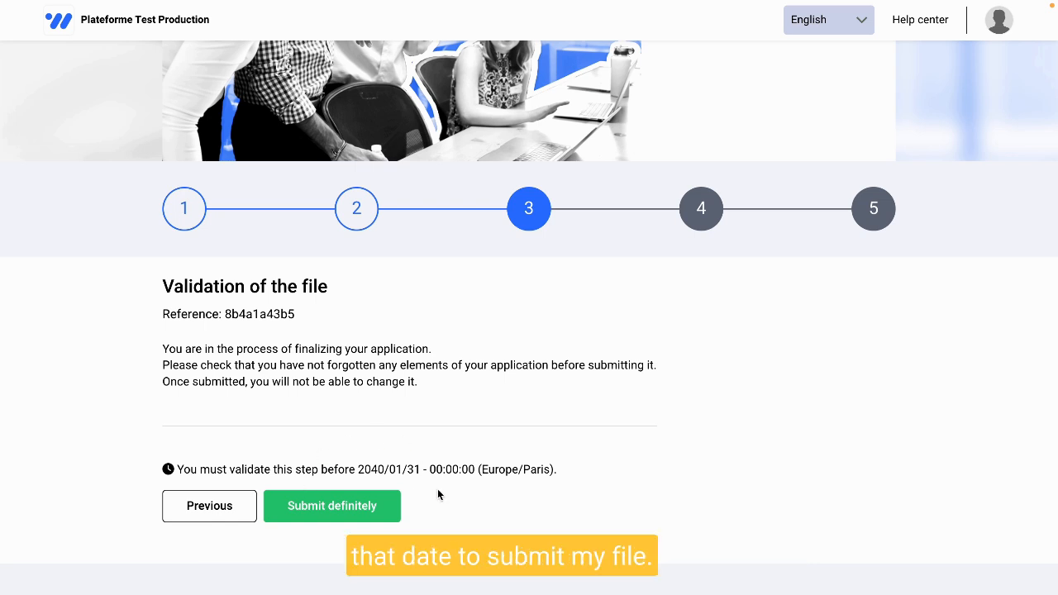
pyautogui.click(334, 518)
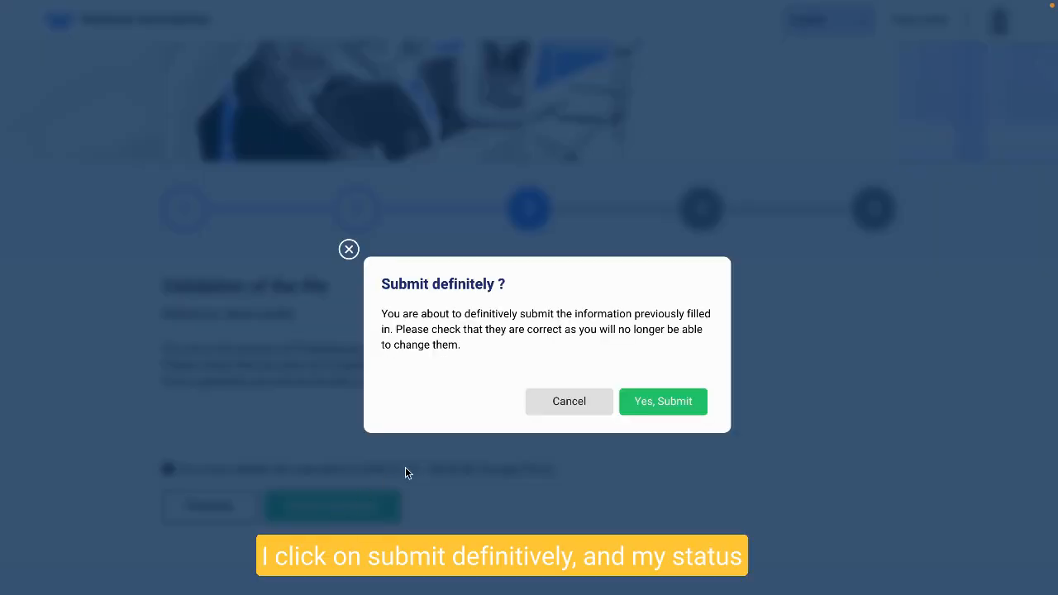
pyautogui.click(658, 405)
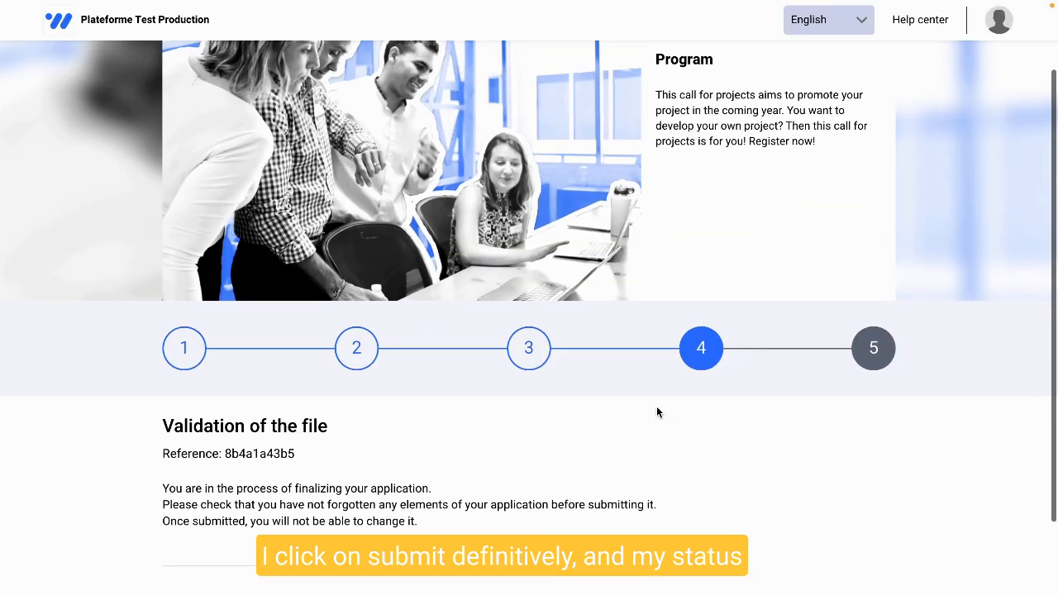
# Step: Read the message shown to the applicant on the "Validation of the file" step after submission
pyautogui.scroll(-1, 471, 517)
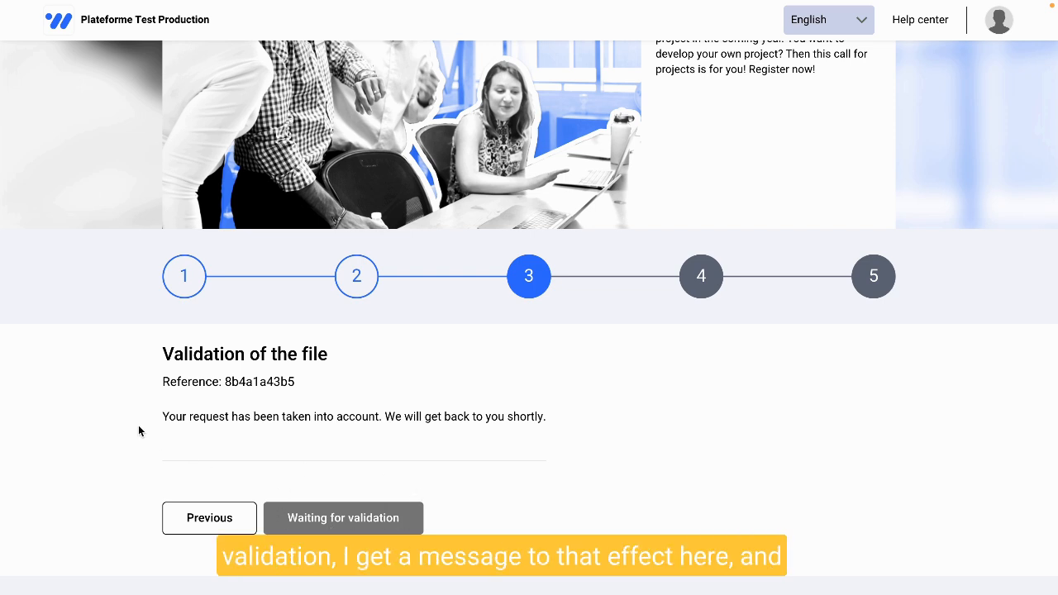
pyautogui.moveTo(172, 419); pyautogui.dragTo(572, 416)
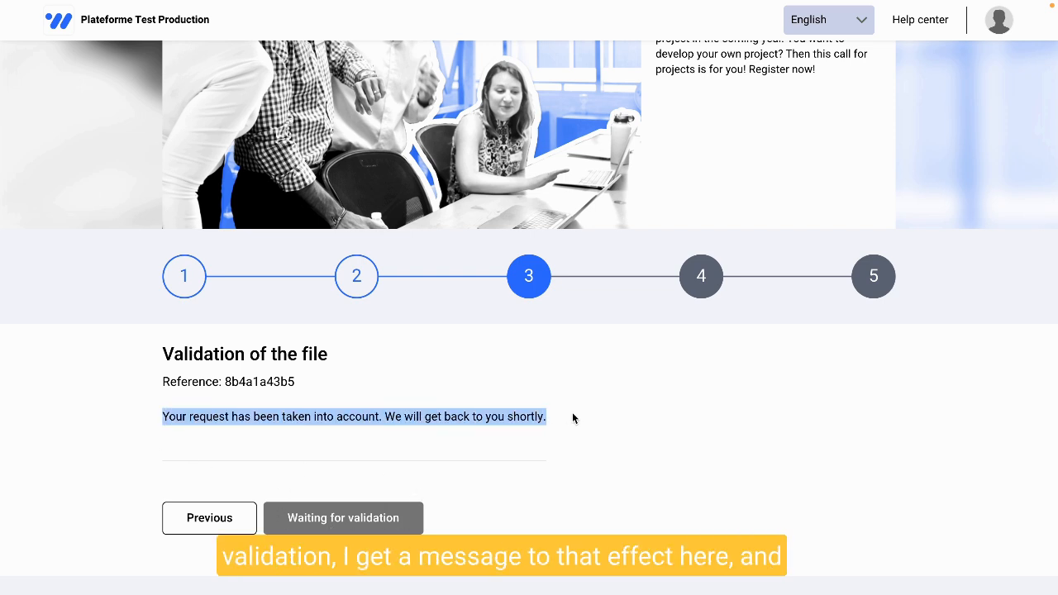
pyautogui.click(572, 418)
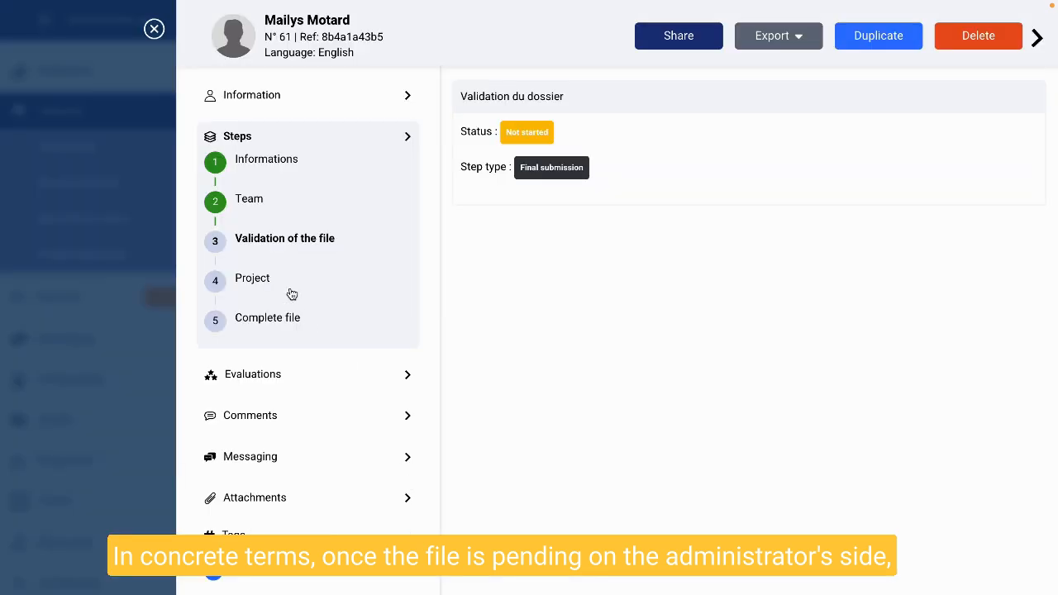
# Step: In the administrator's view of the deposit, open the Team step and return to "Validation of the file" to check its status
pyautogui.click(248, 200)
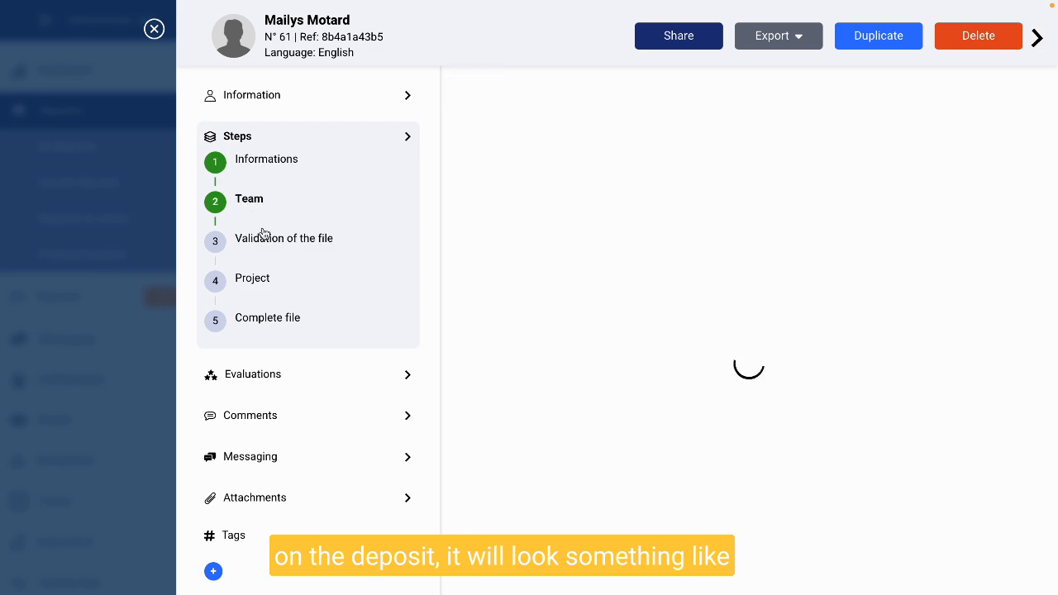
pyautogui.click(253, 239)
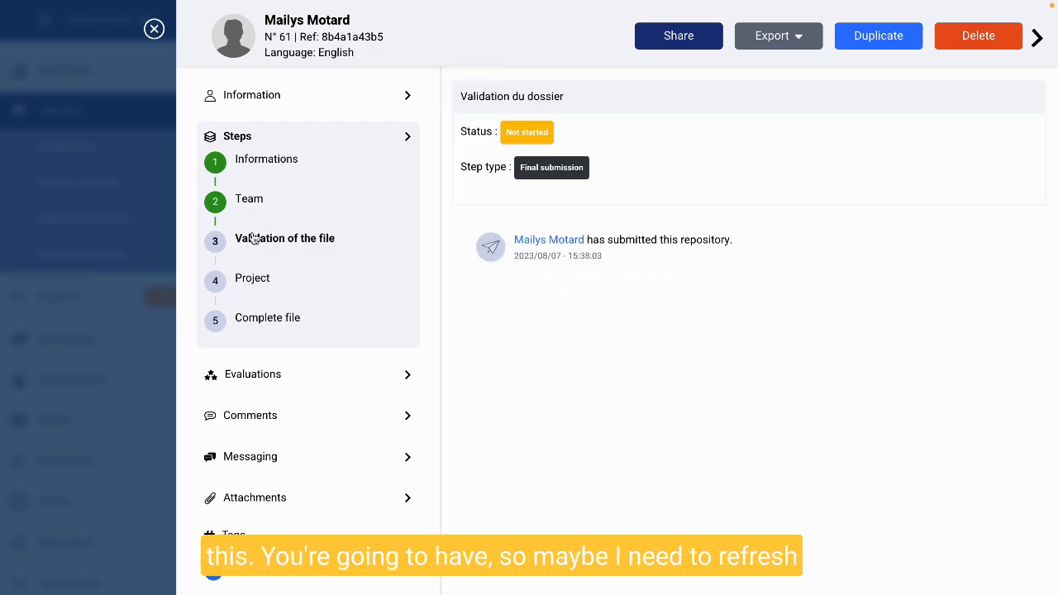
# Step: Close the deposit details, reload the finalized deposits list and check the status of deposit number 61
pyautogui.click(154, 30)
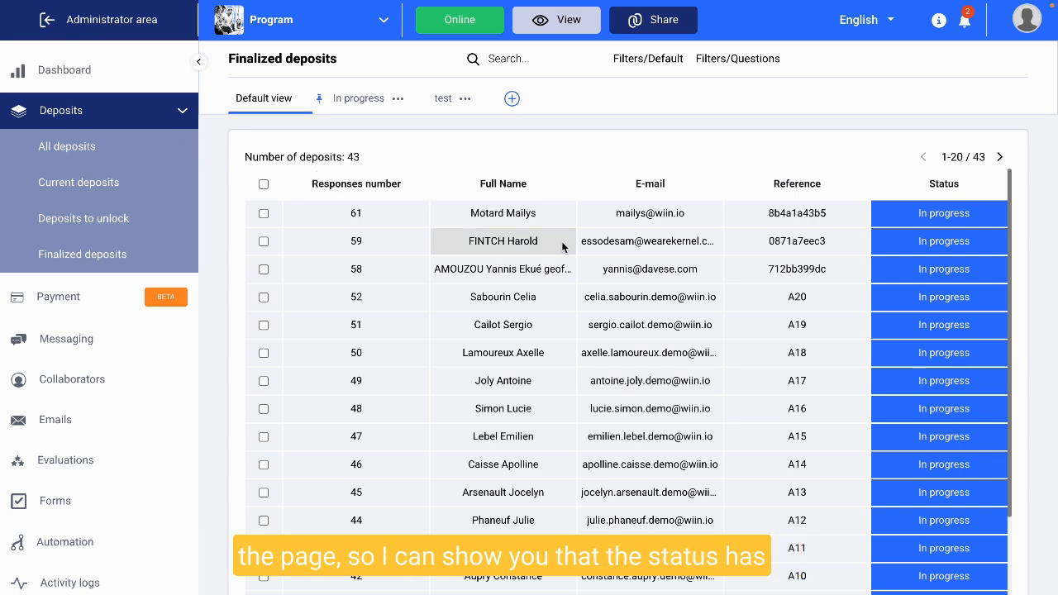
pyautogui.press('F5')
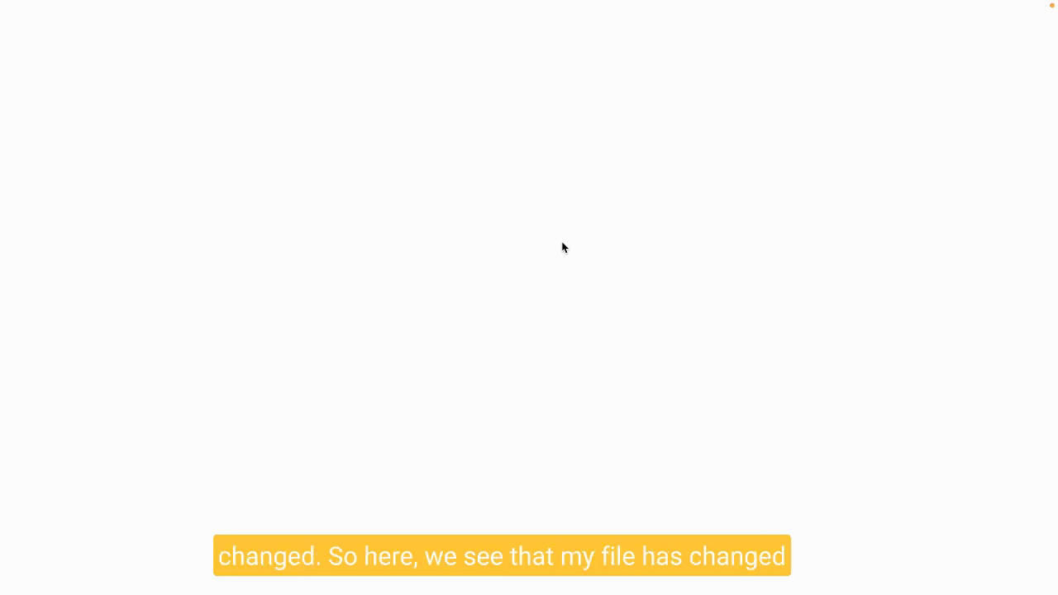
pyautogui.click(278, 99)
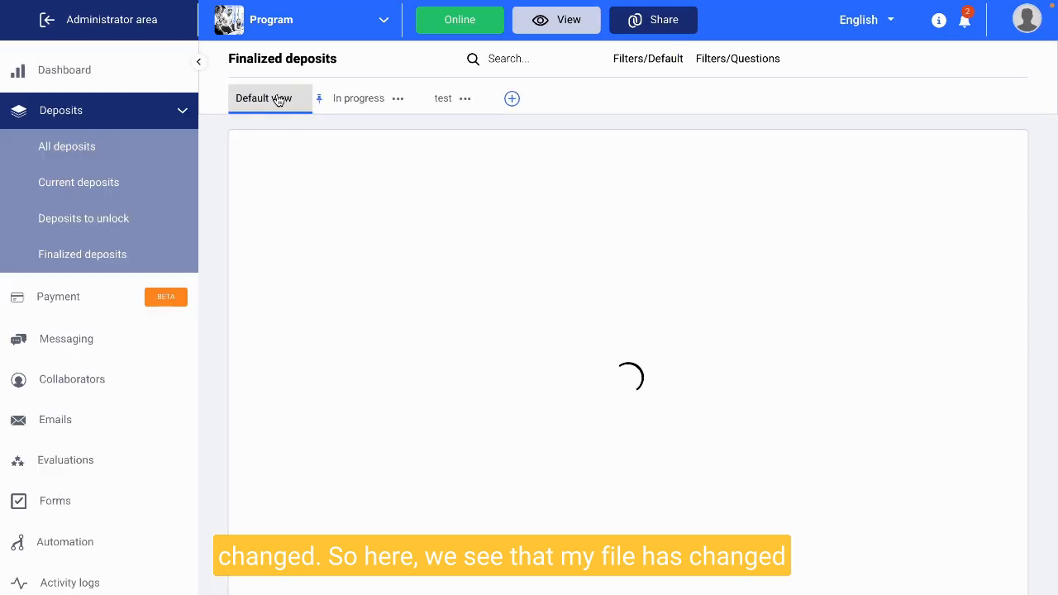
pyautogui.click(157, 33)
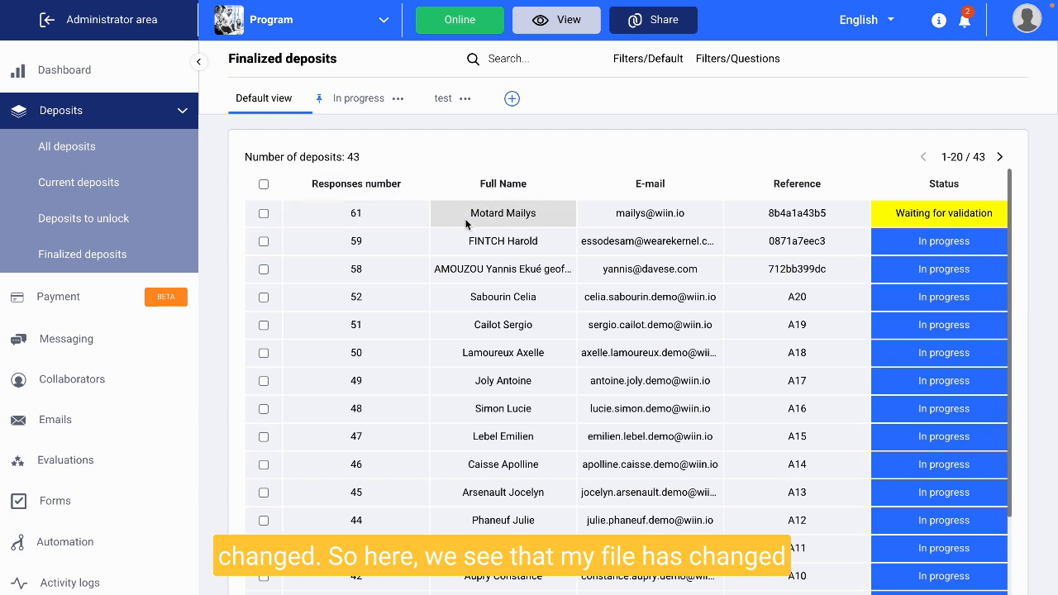
pyautogui.hscroll(5, 469, 227)
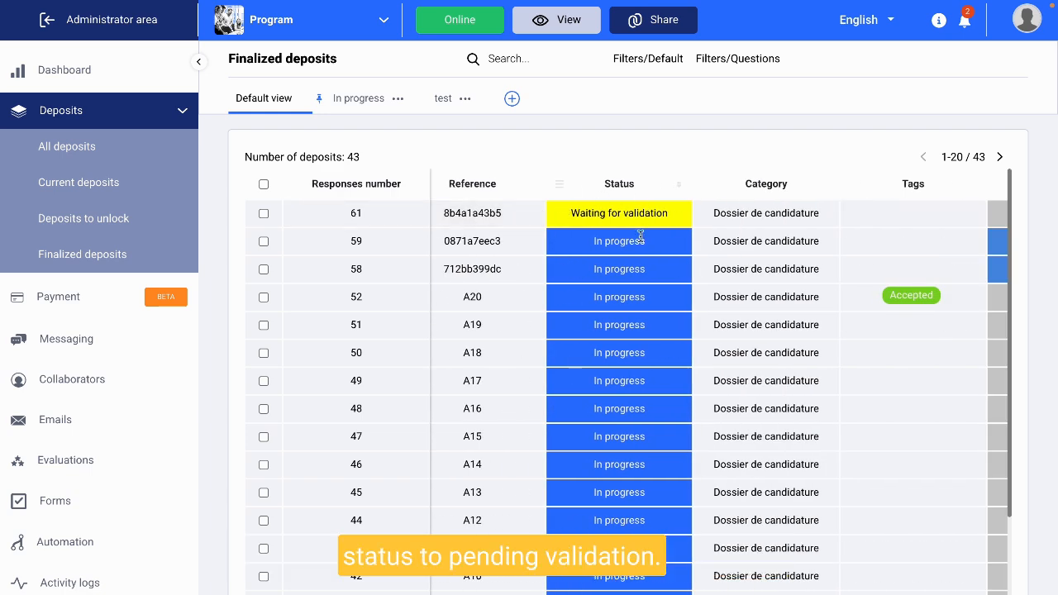
pyautogui.hscroll(-5, 626, 236)
pyautogui.hscroll(-1, 446, 211)
# Step: Open deposit number 61 and display its "Validation of the file" step with the administrator's validation options
pyautogui.click(420, 214)
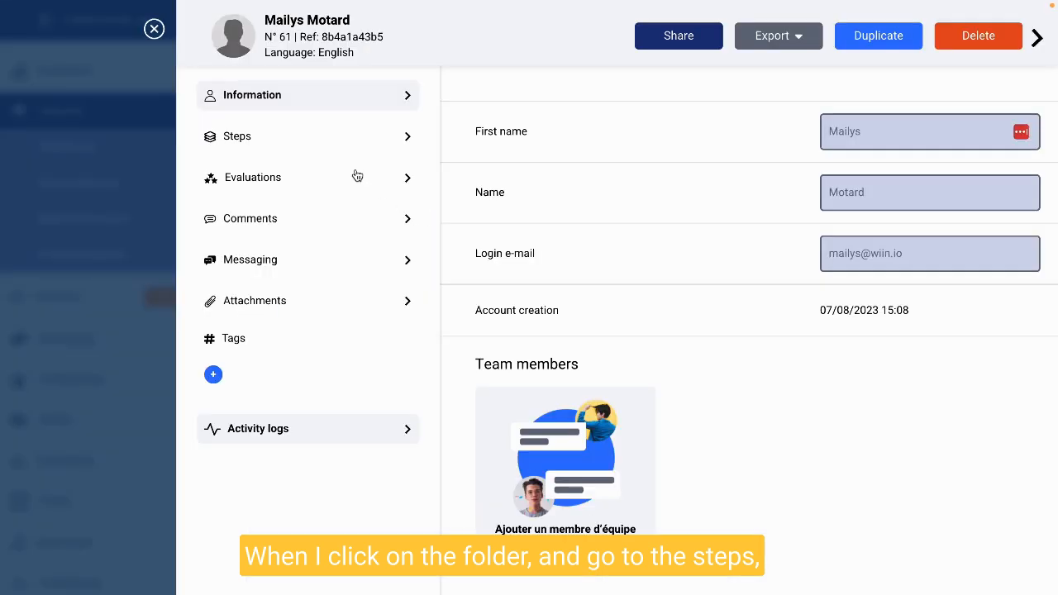
pyautogui.click(285, 136)
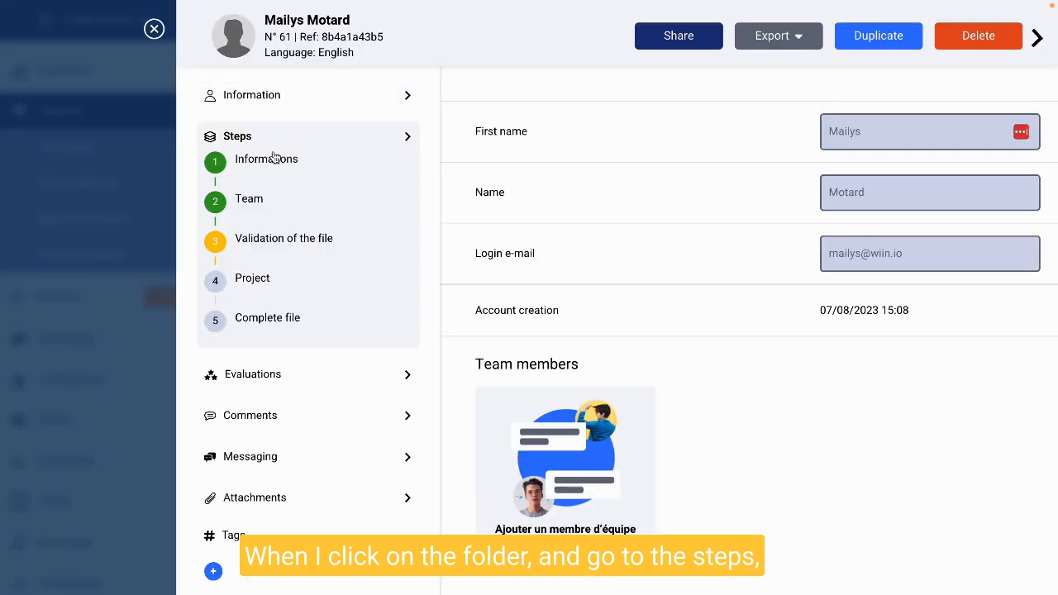
pyautogui.click(267, 242)
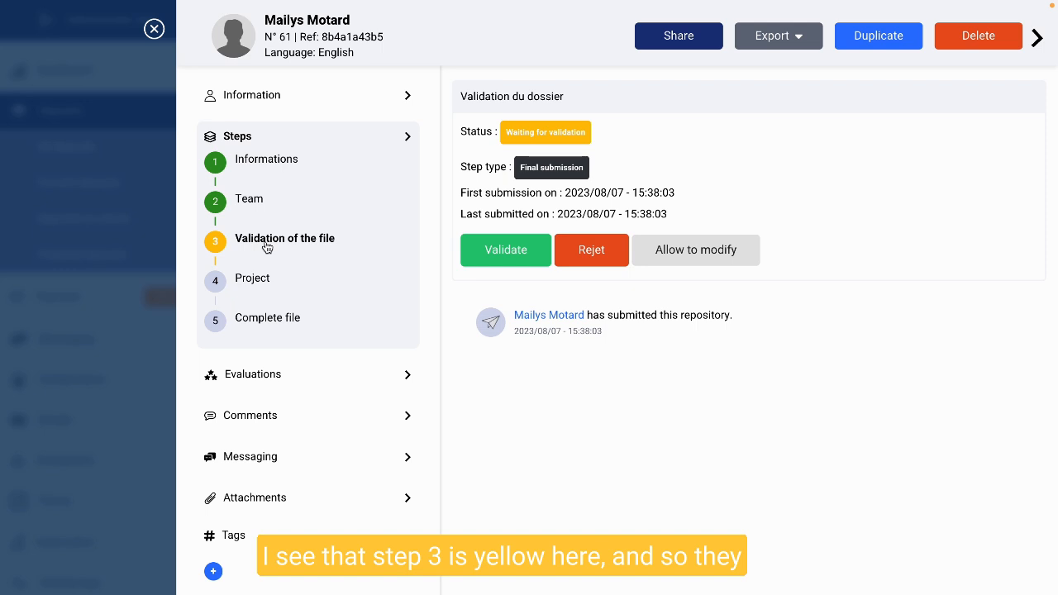